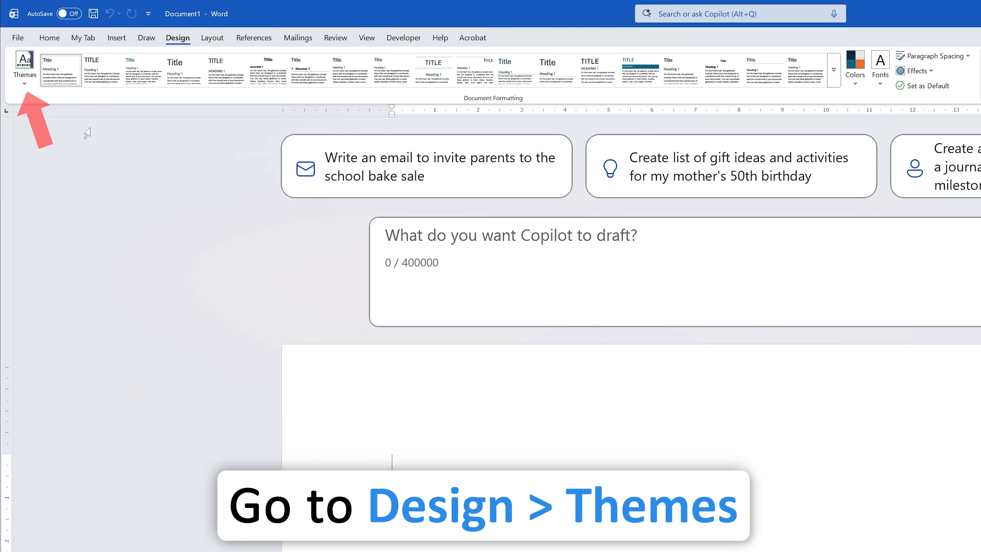
Apply the Vapor Trail theme to the blank document
click(24, 73)
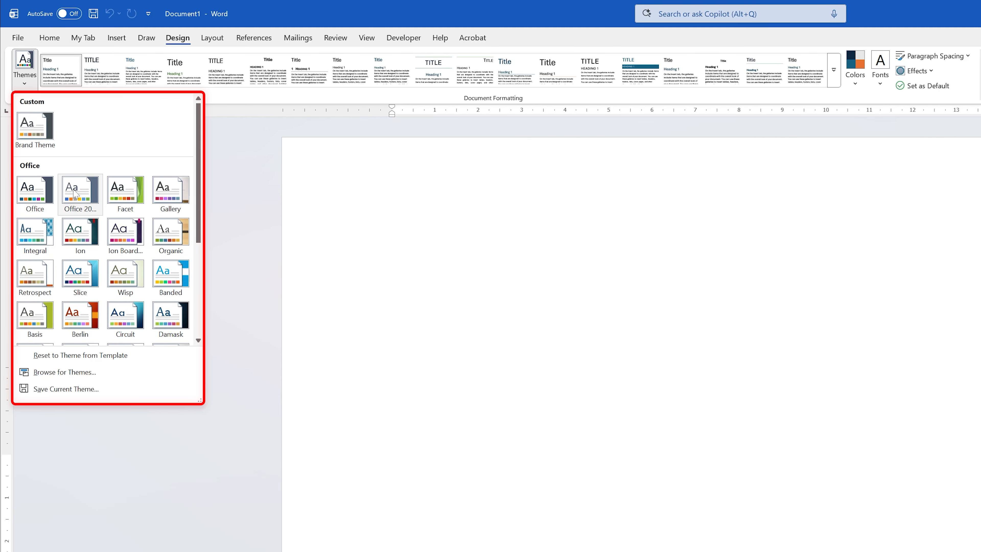
scroll(128, 270, down, 4)
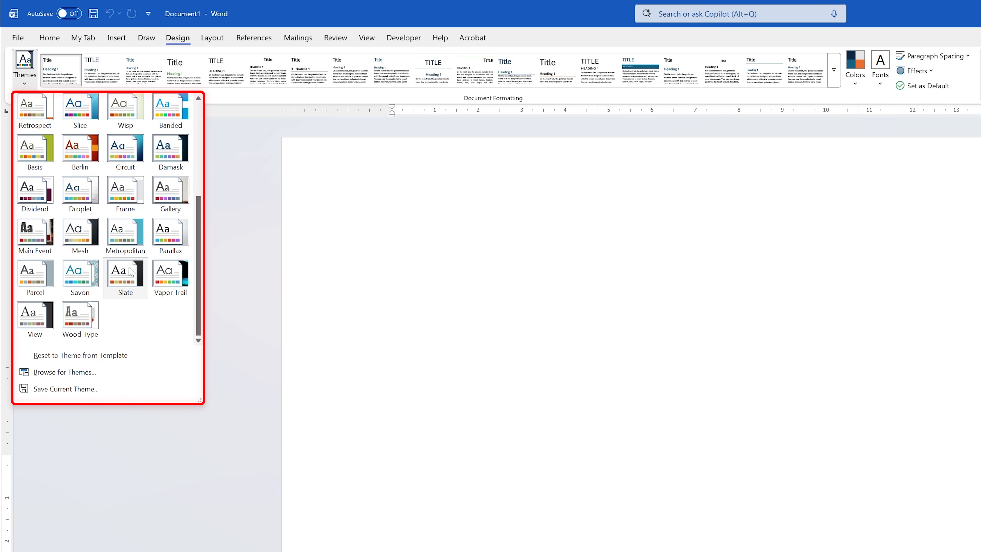
click(169, 272)
click(24, 77)
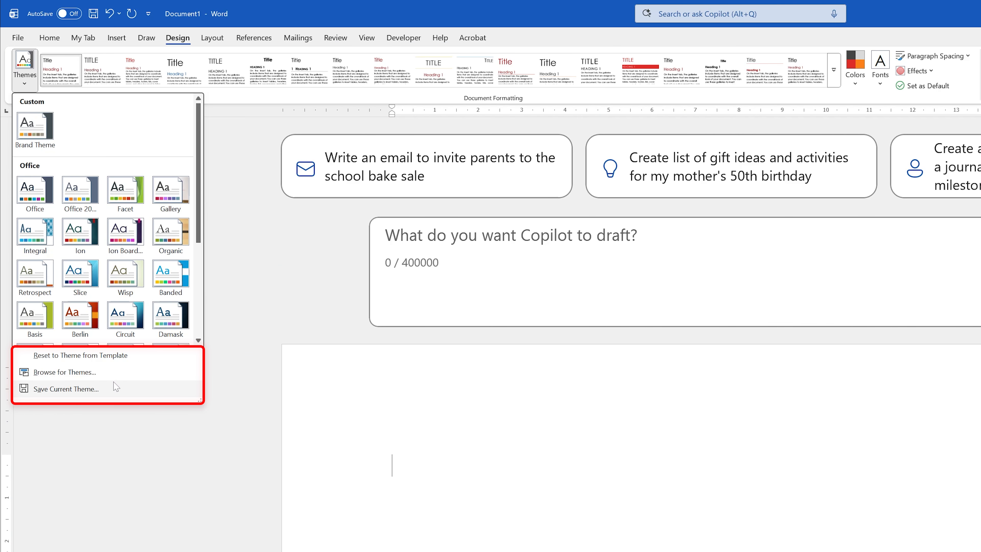
scroll(77, 172, down, 4)
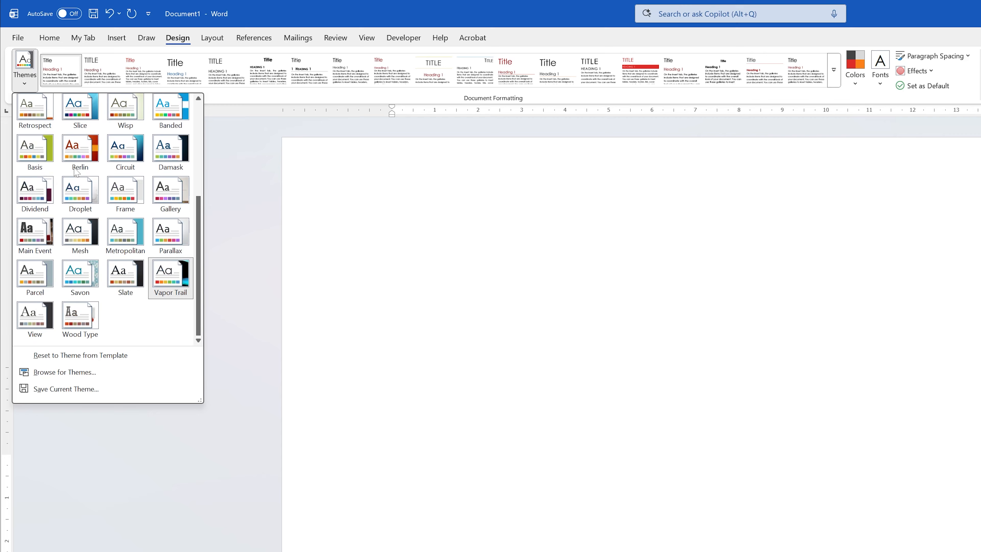
scroll(176, 239, up, 4)
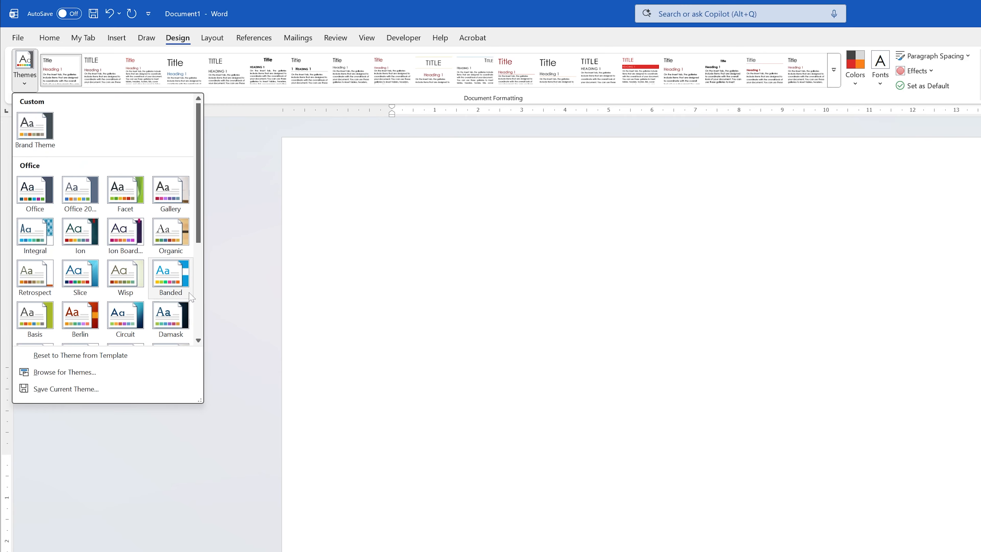
click(335, 234)
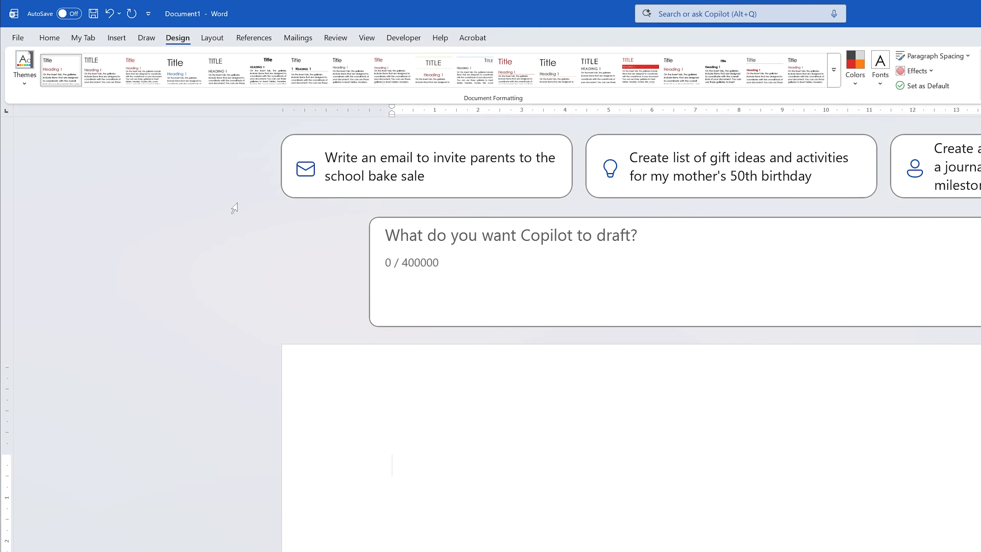
Open the recent document User_Guide_for_Custom_Symbol_Library_Installation_Tool_v2.1.doc and go to its first page
click(19, 38)
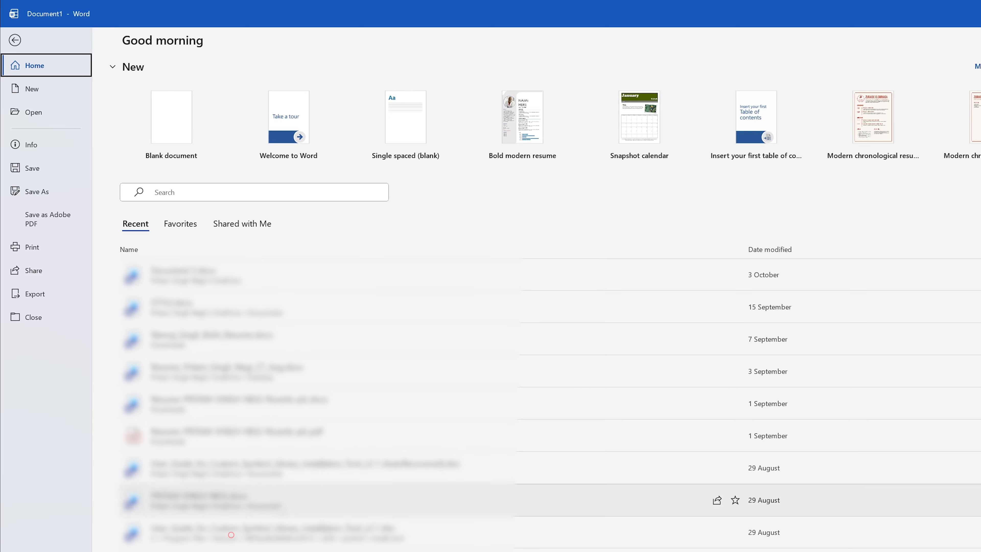
click(231, 534)
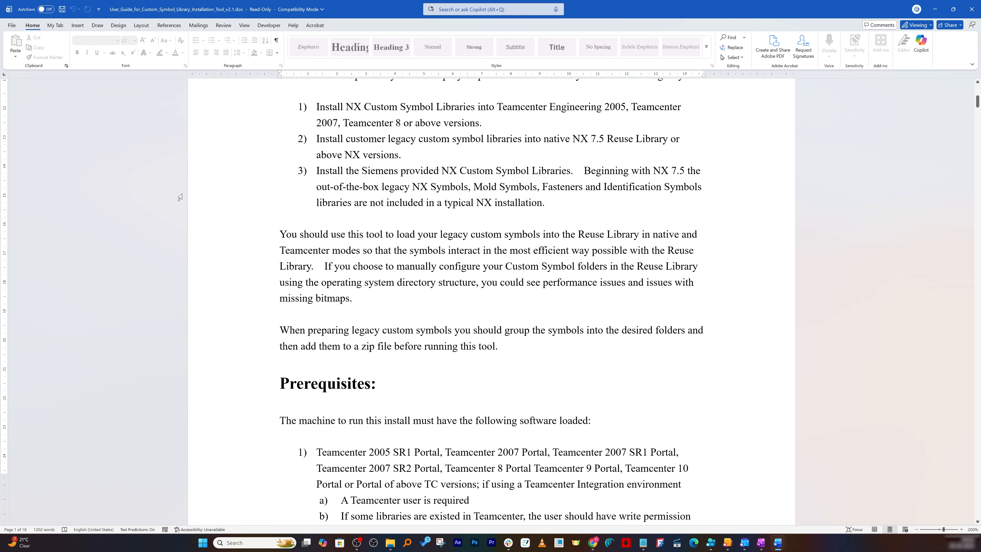
scroll(180, 197, up, 7)
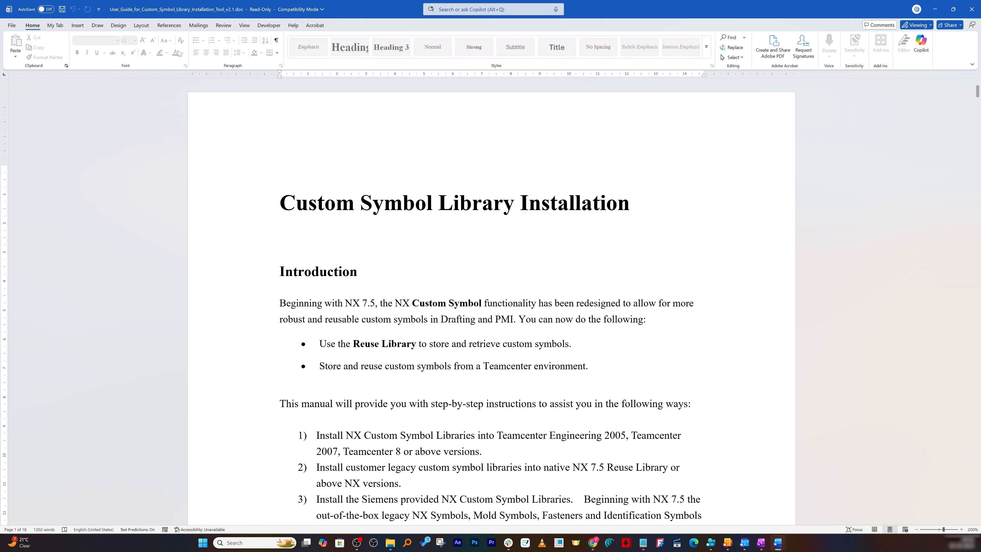
Apply the document style set that shows the title in white capitals on a shaded band
click(118, 25)
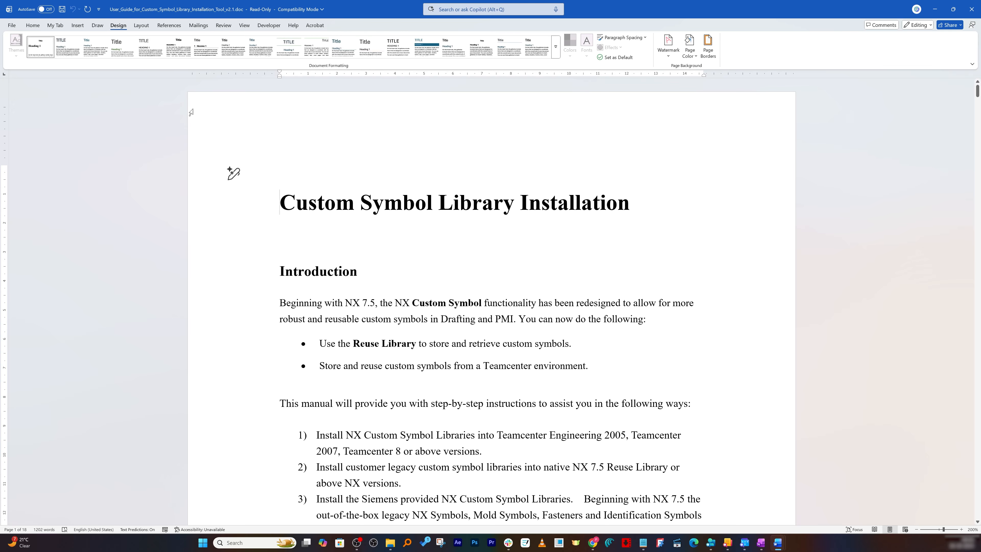
click(87, 47)
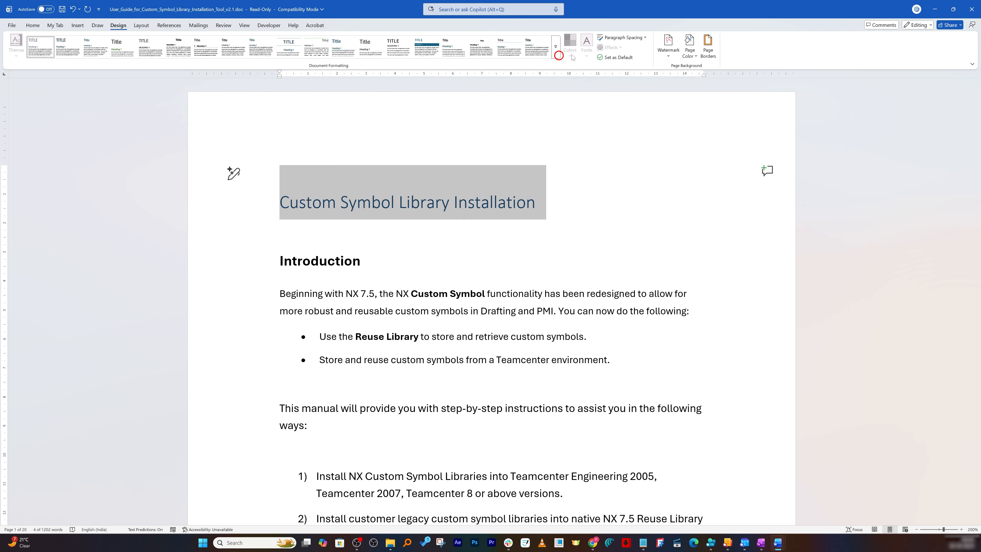
click(557, 53)
click(399, 94)
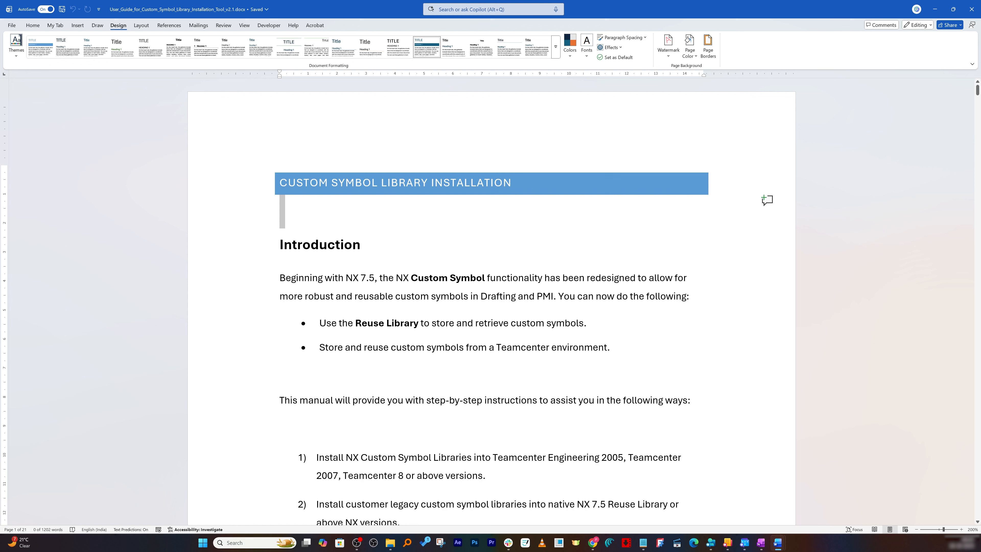
Apply the Slice theme to the user guide and review the restyled pages
click(17, 48)
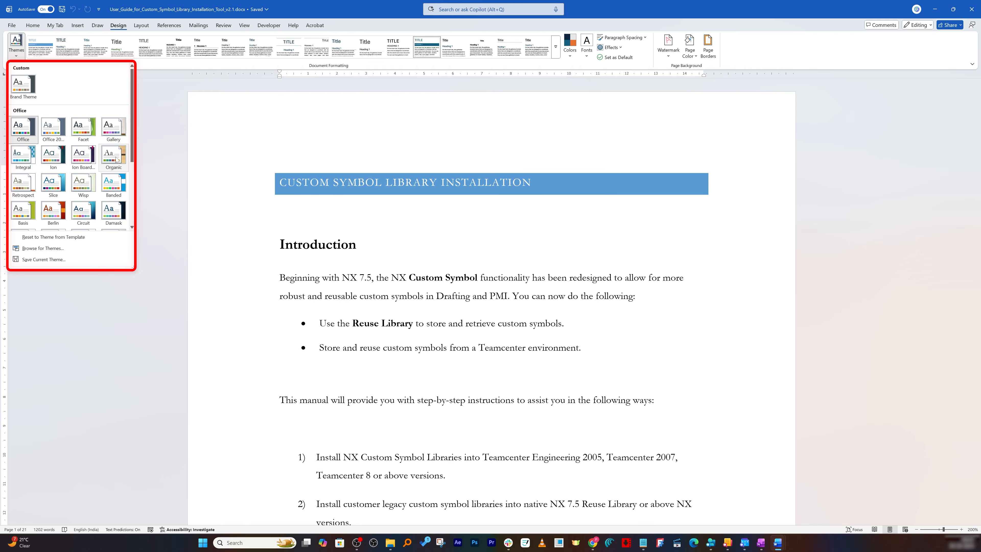
click(55, 181)
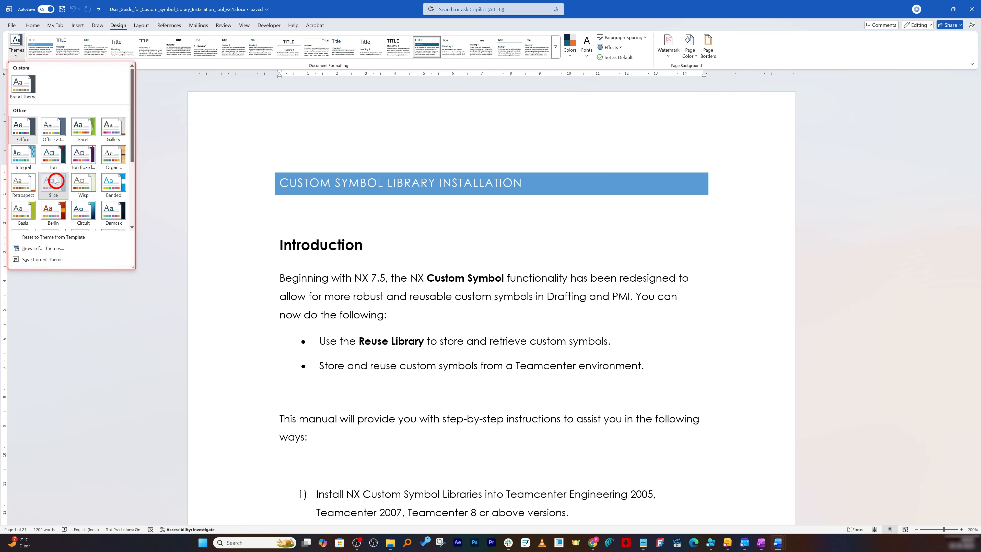
click(247, 177)
scroll(248, 177, down, 2)
scroll(491, 301, down, 15)
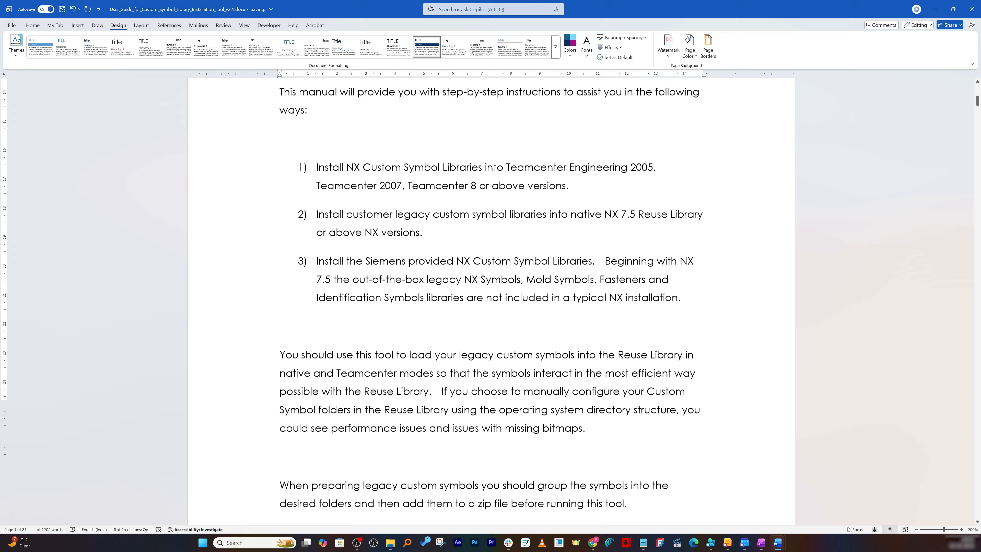
scroll(491, 301, up, 12)
scroll(535, 177, up, 5)
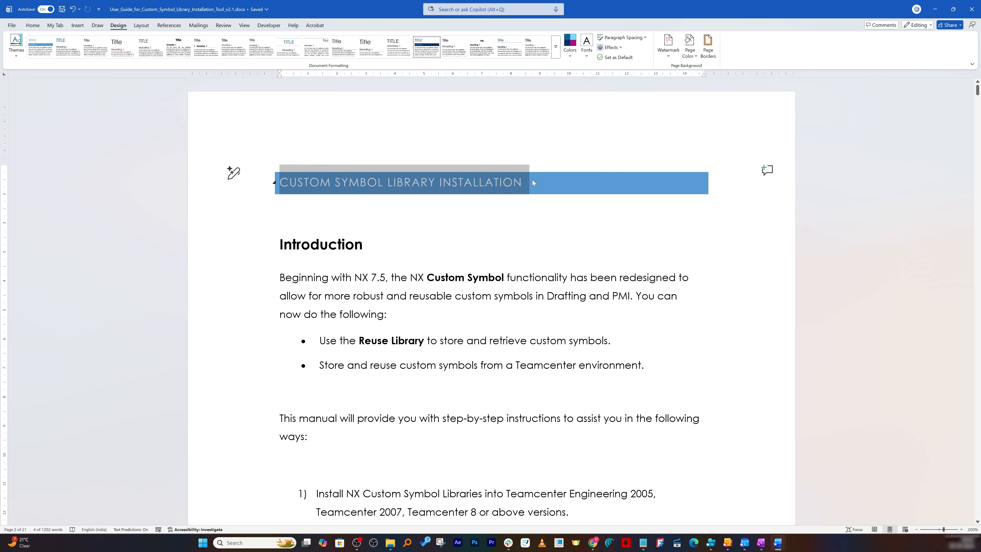
Undo the Slice theme and redo it to compare the two looks of the document
click(555, 119)
key(ctrl+z)
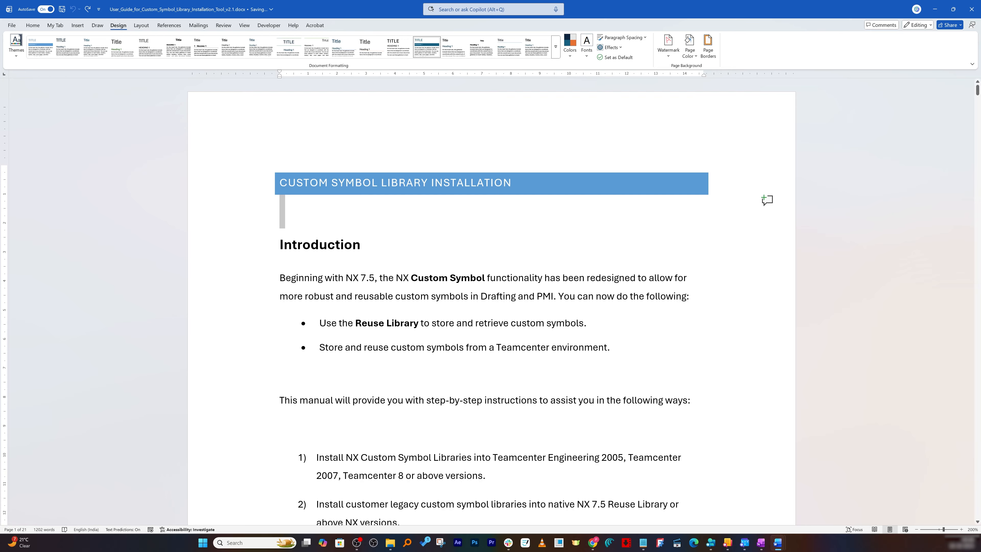
key(ctrl+y)
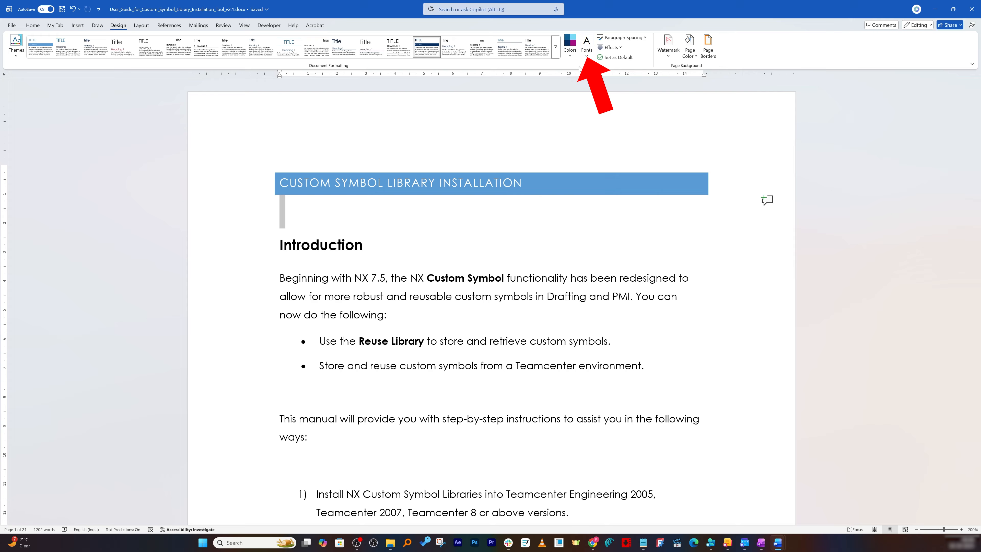
Change the document's theme fonts to the Arial Black-Arial set
click(589, 58)
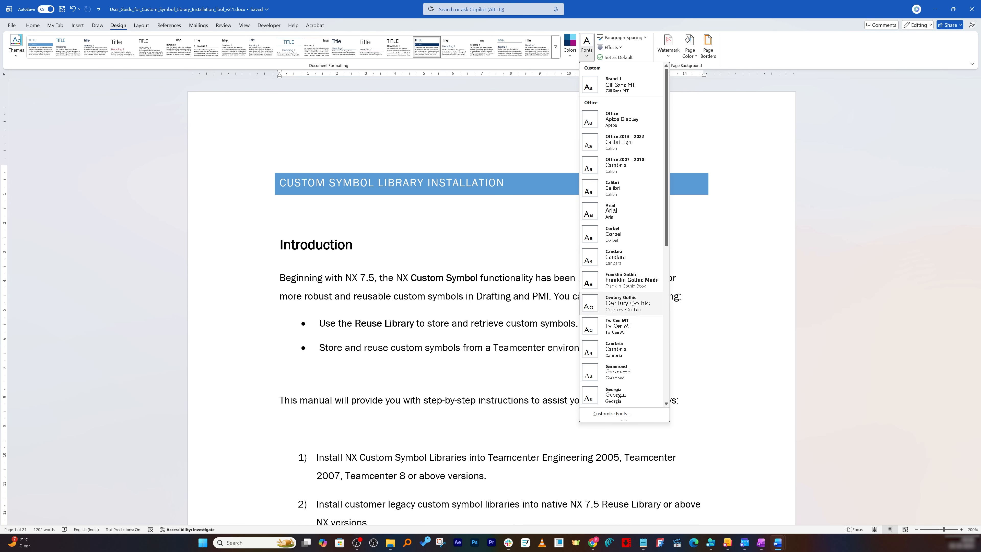
scroll(632, 303, down, 3)
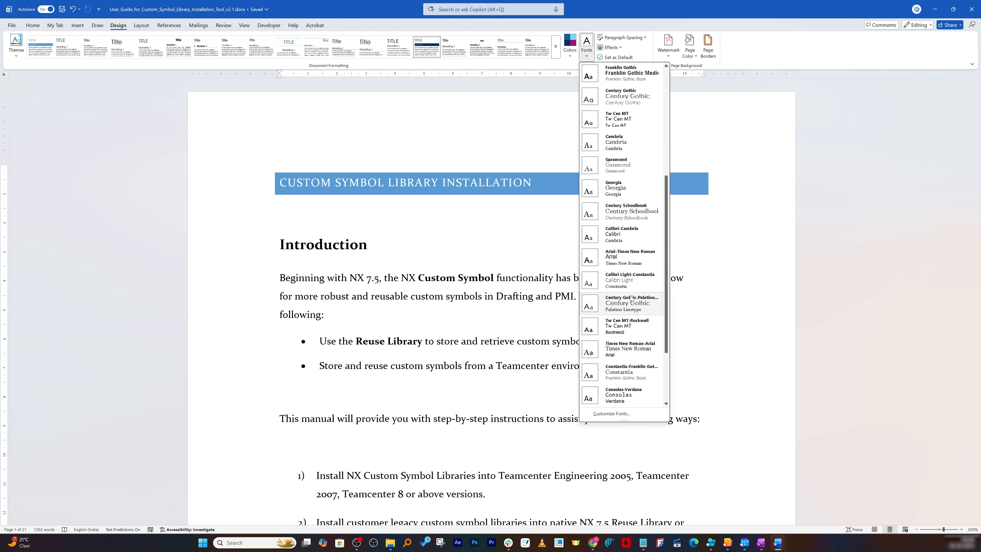
scroll(630, 300, down, 2)
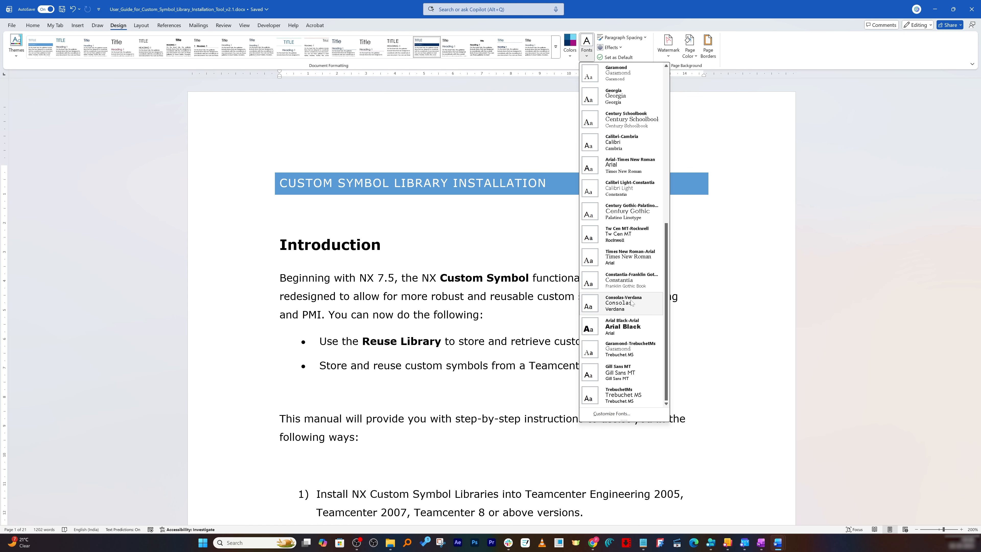
click(628, 324)
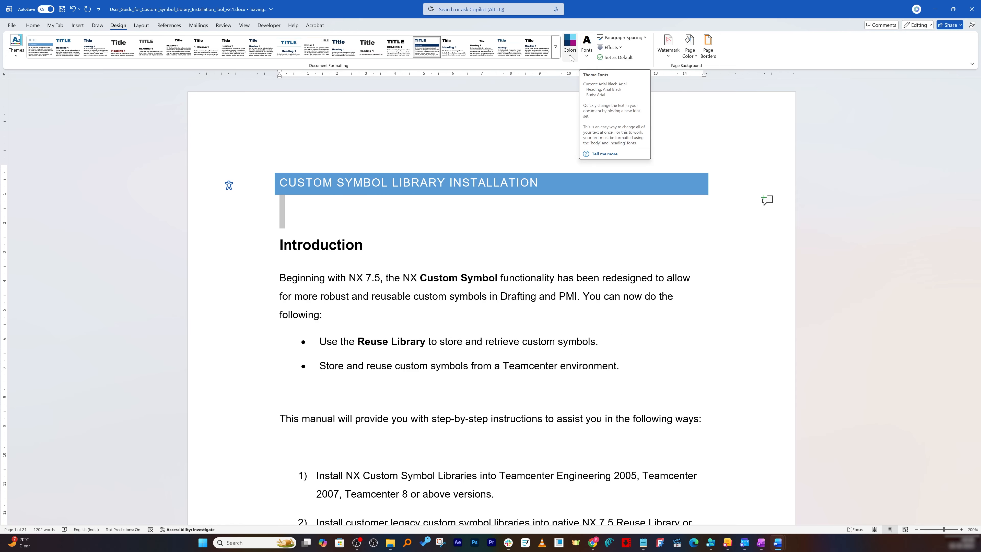
Select "Mold Symbols, Fasteners" in the third numbered item and check which font the text uses
scroll(490, 301, down, 8)
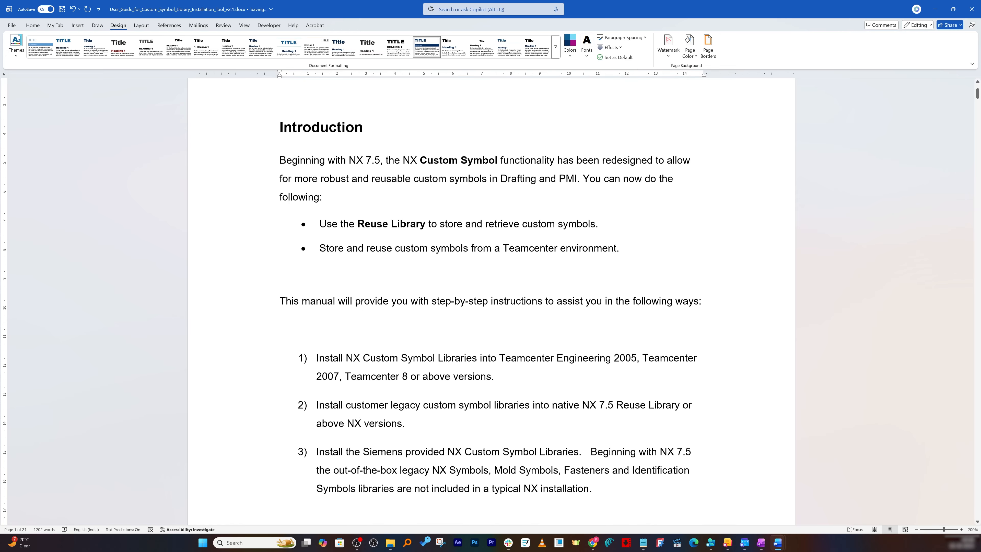
drag(570, 219, 494, 220)
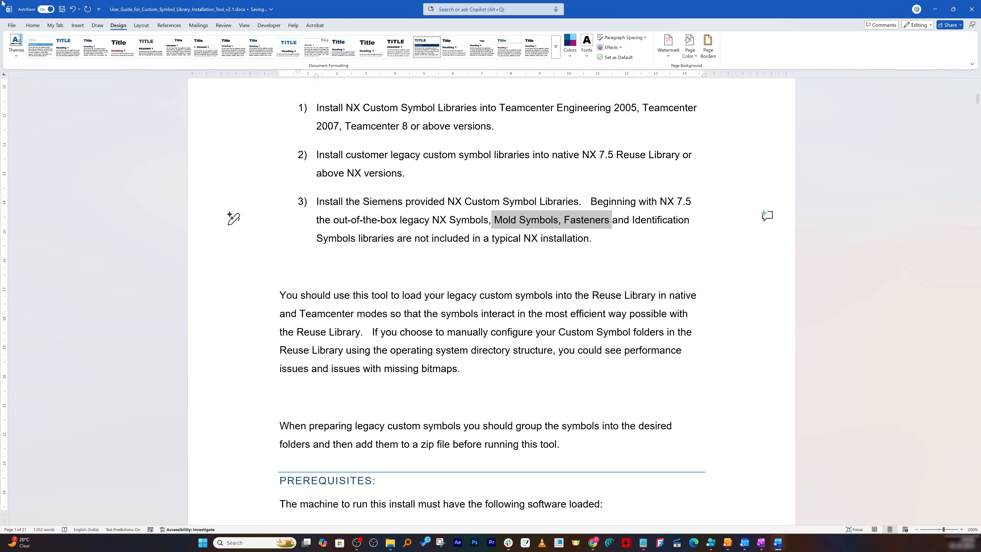
click(33, 25)
scroll(490, 301, up, 4)
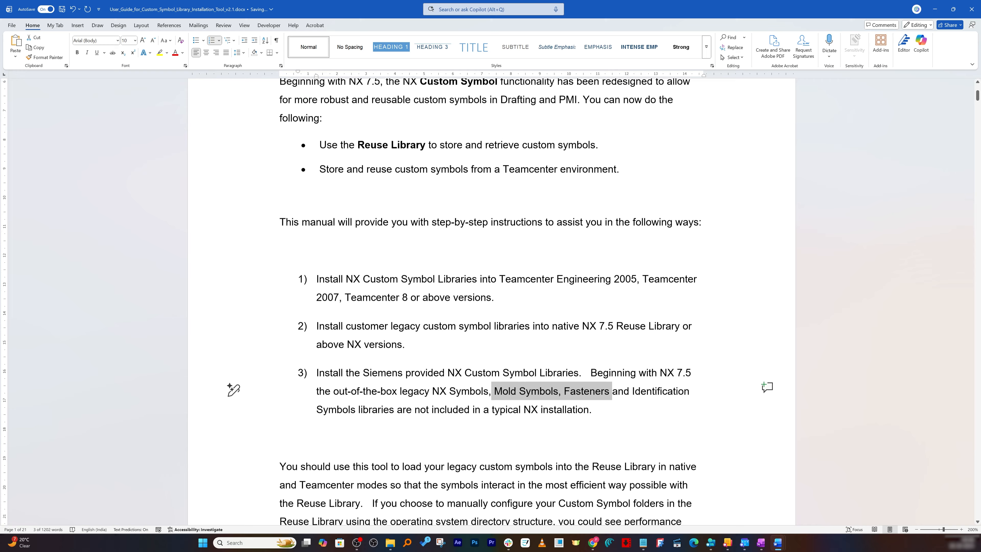
scroll(491, 301, down, 12)
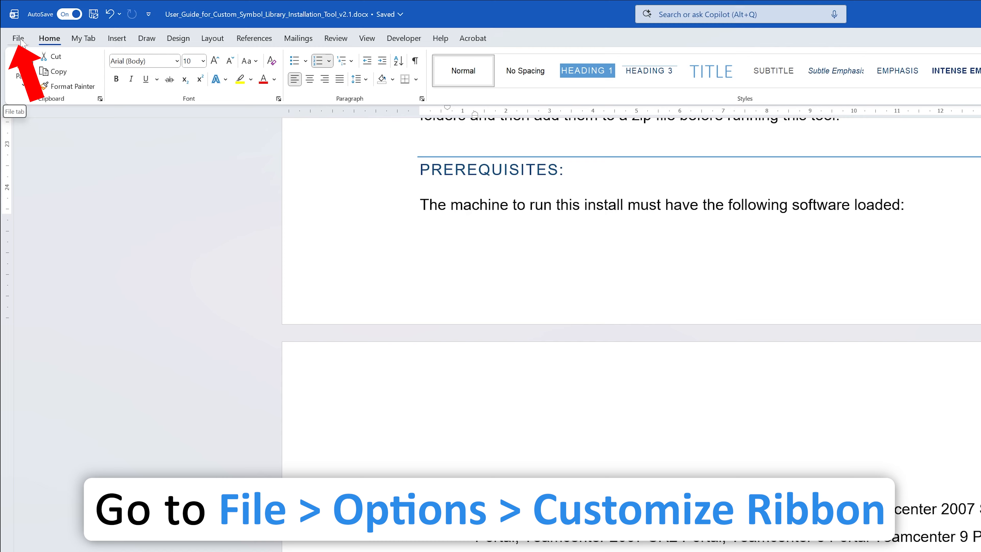
Open the keyboard shortcut customization from the ribbon customization options
click(20, 40)
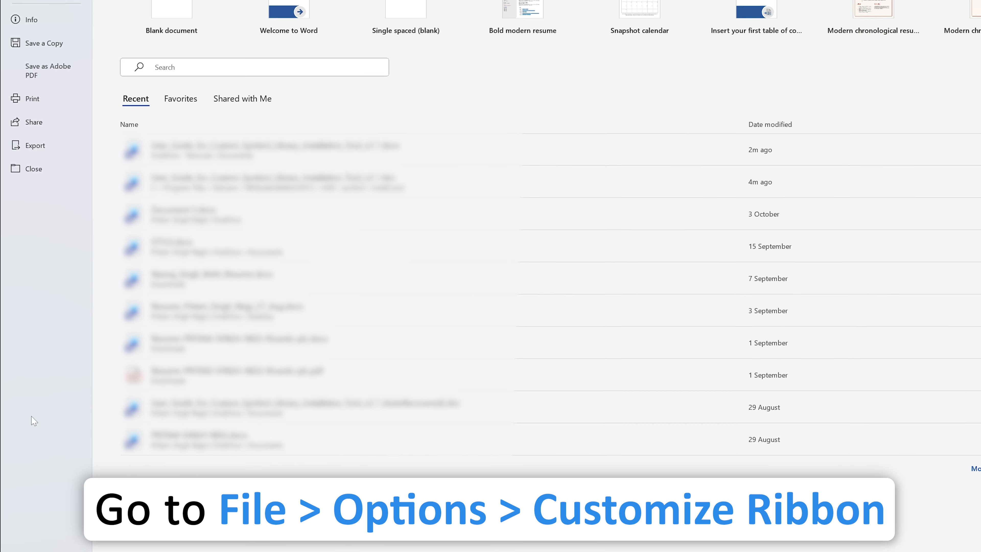
click(56, 533)
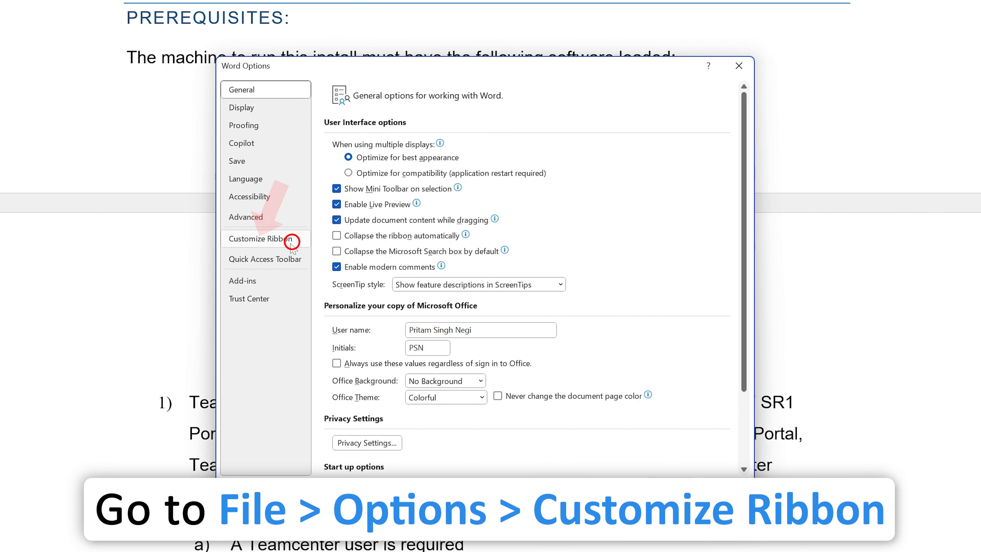
click(292, 240)
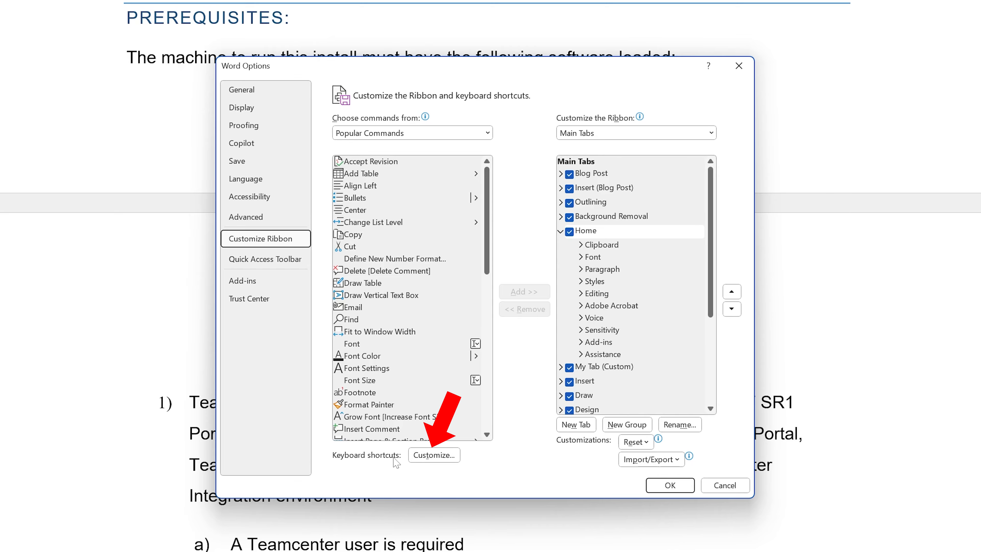
click(422, 456)
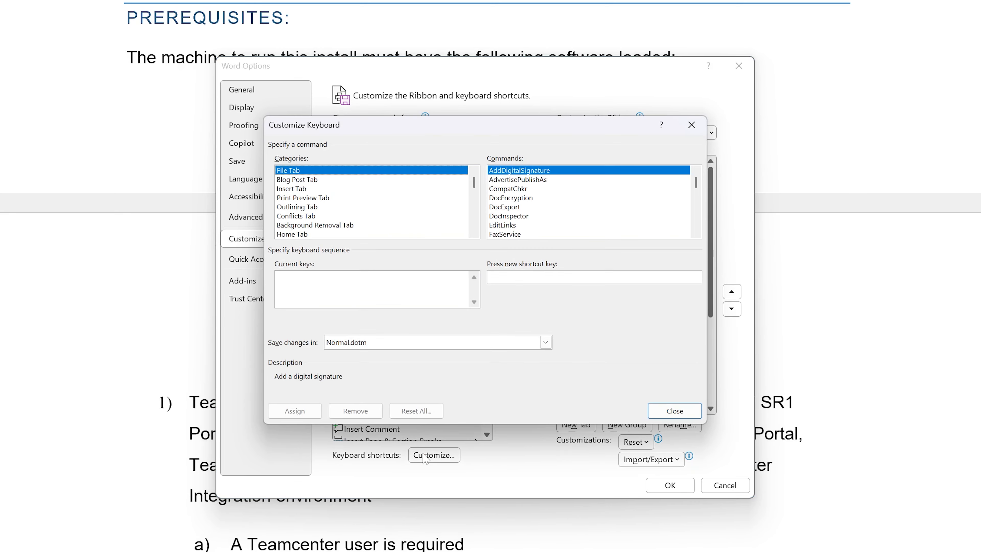
scroll(402, 191, down, 20)
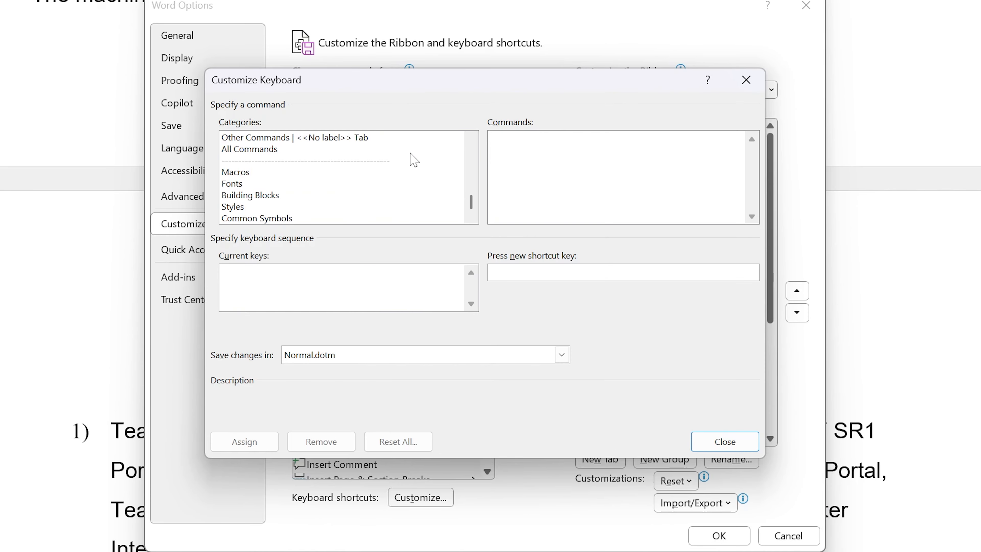
scroll(414, 160, up, 10)
scroll(354, 200, down, 5)
click(310, 171)
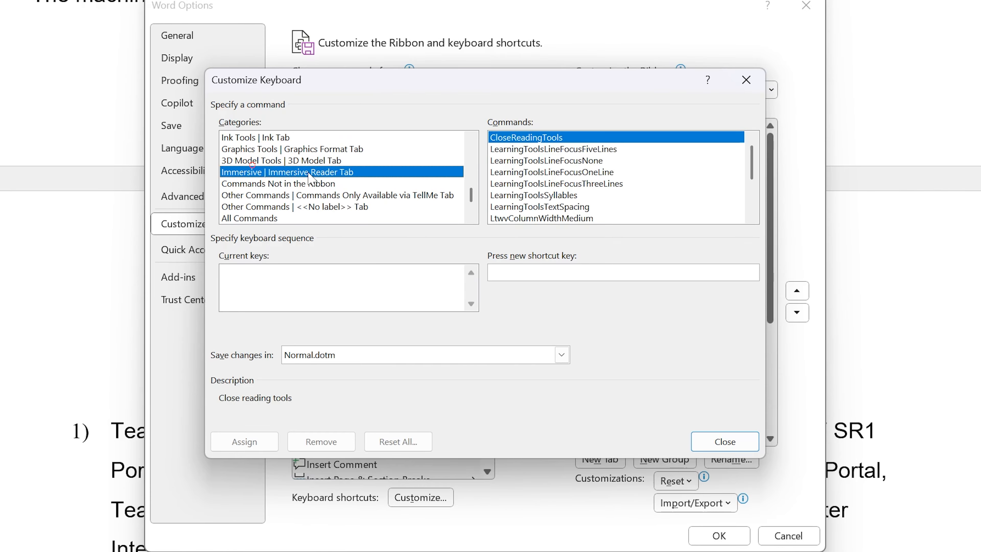
Assign the shortcut Ctrl+C to the LinkFiles command of the Insert Tab category, saved in Normal.dotm, and accept the options
scroll(308, 172, up, 8)
click(289, 162)
scroll(628, 174, down, 2)
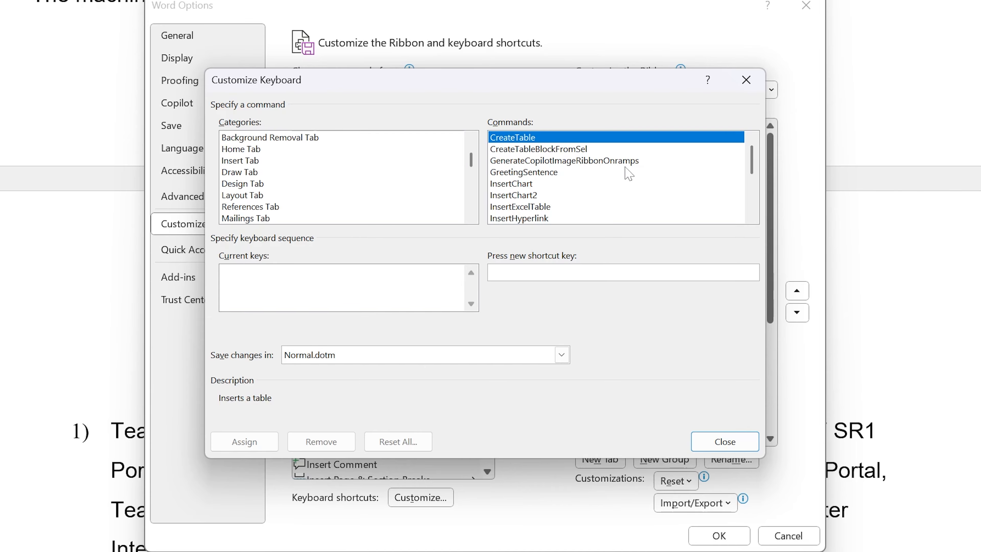
scroll(751, 174, down, 5)
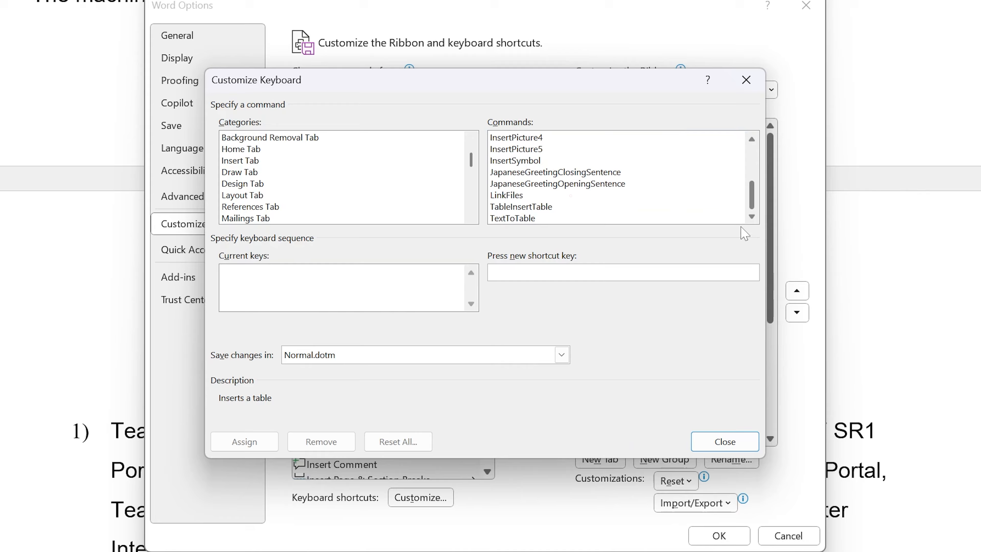
click(571, 195)
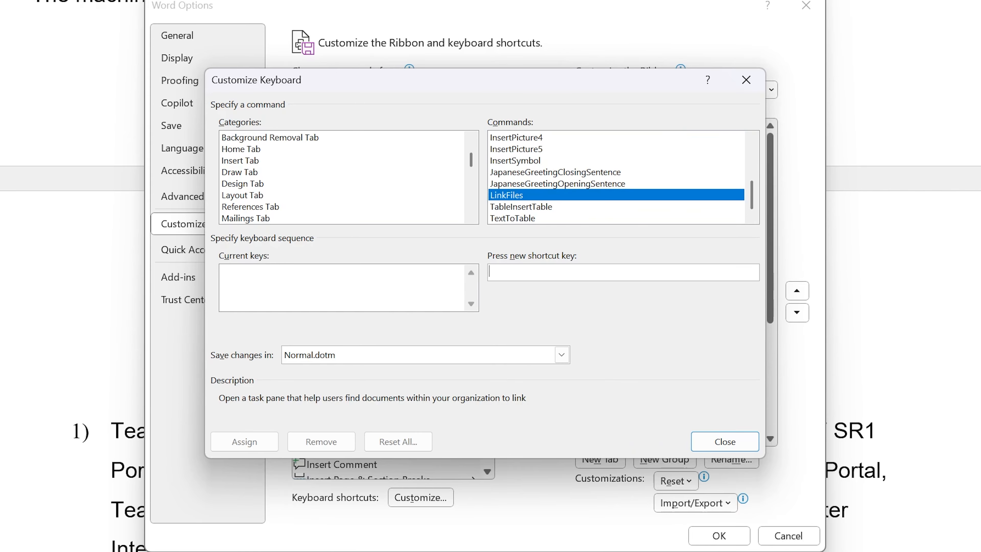
key(ctrl+c)
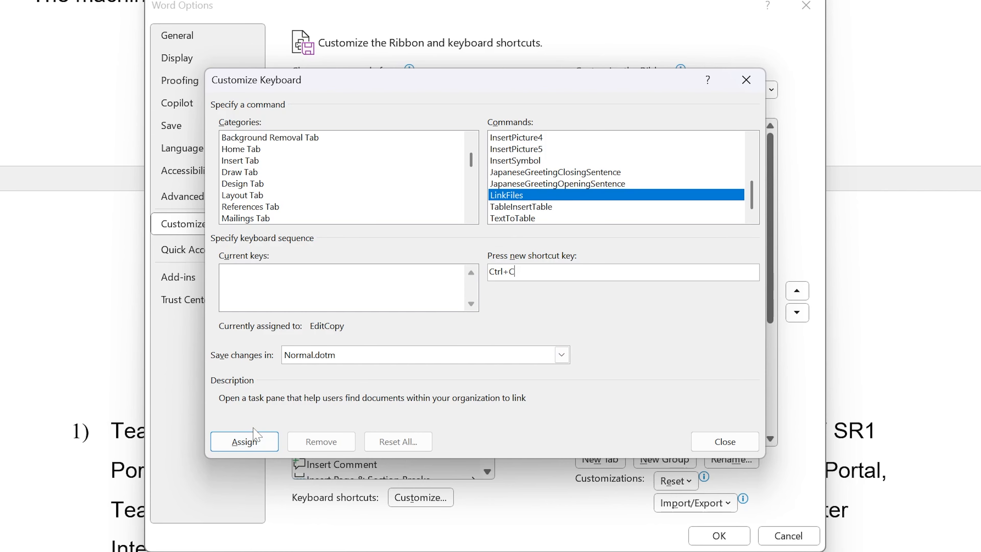
click(254, 439)
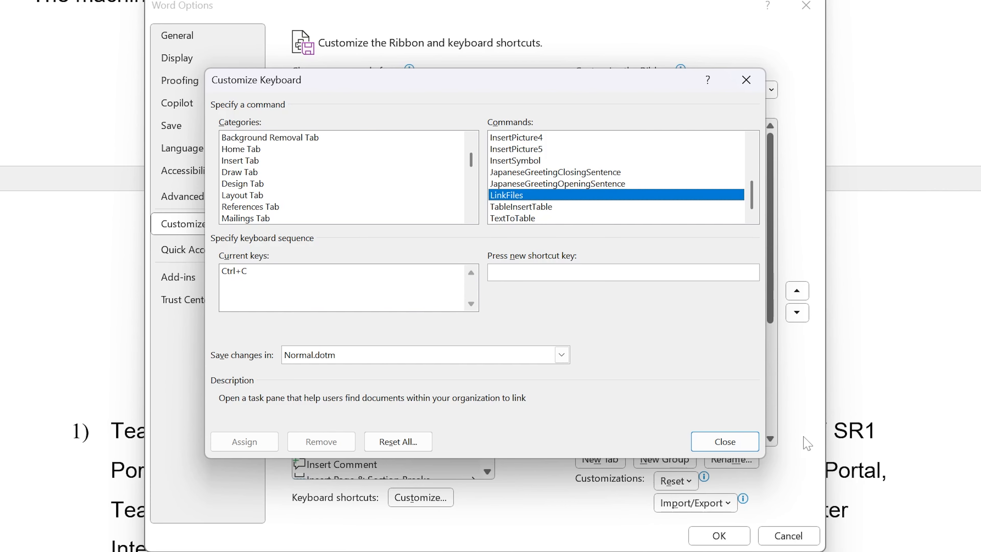
click(723, 441)
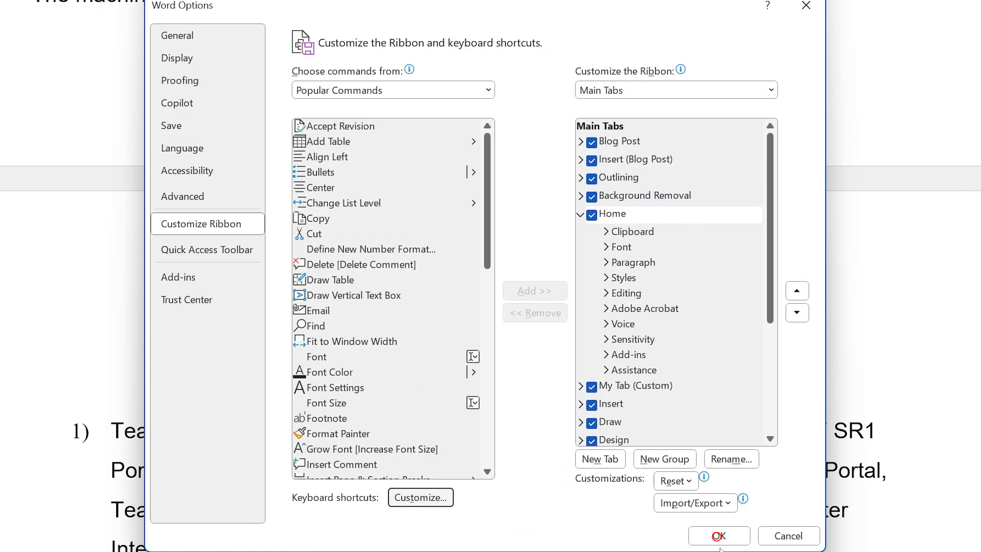
click(718, 536)
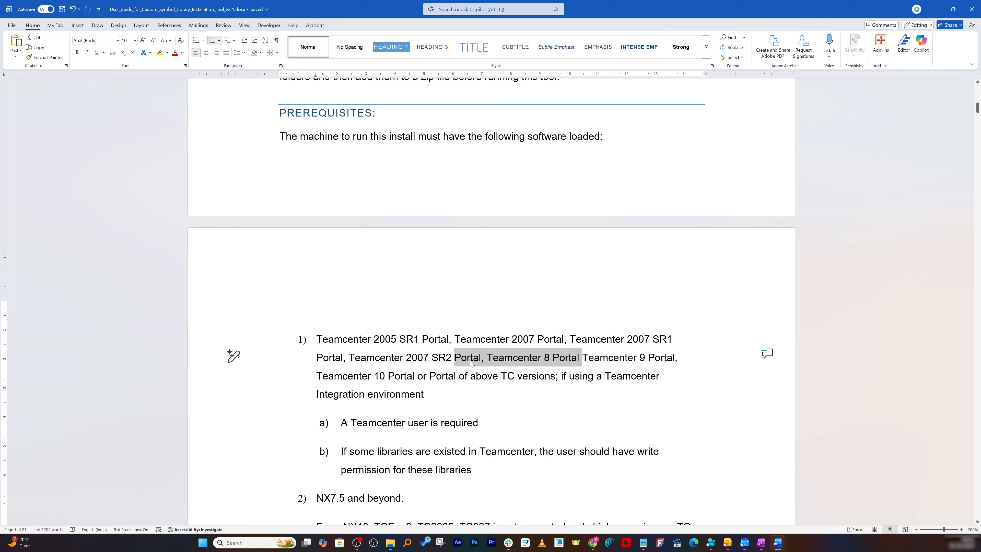
Paste the clipboard content on the blank line above the first numbered prerequisite, and undo the paste
click(280, 311)
key(ctrl+v)
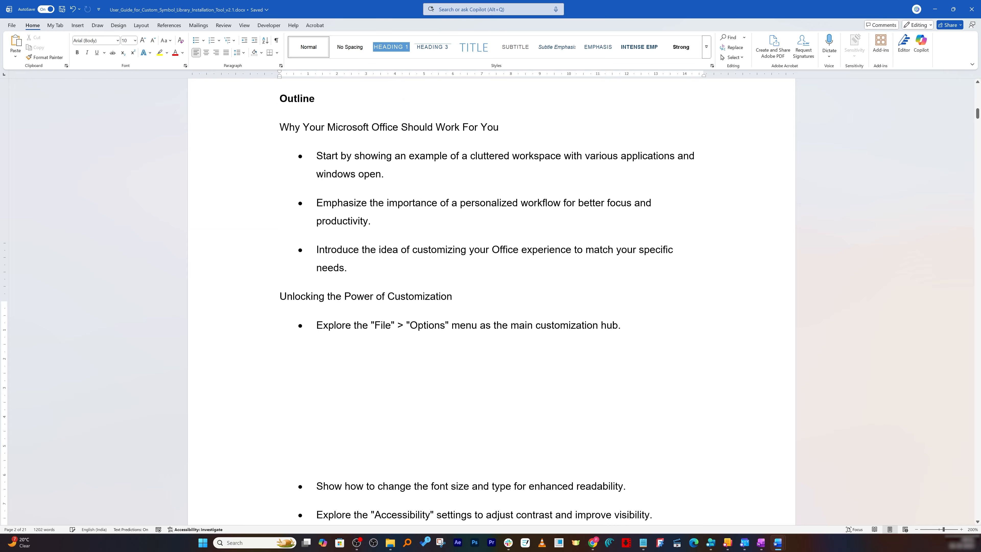
key(ctrl+z)
scroll(491, 302, up, 4)
scroll(279, 302, up, 2)
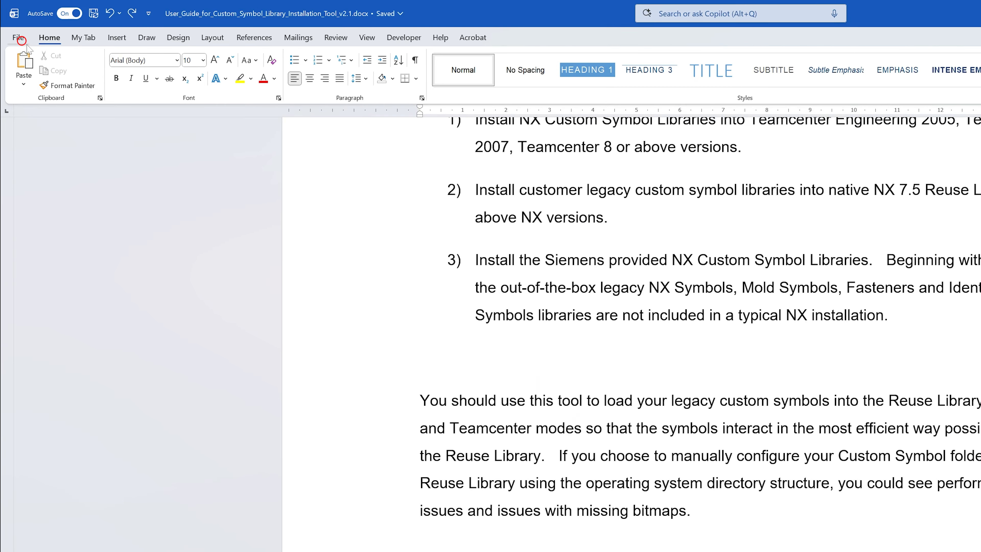
Add the Quick Print command to the Quick Access Toolbar for all documents and try it, cancelling the PDF save
click(21, 40)
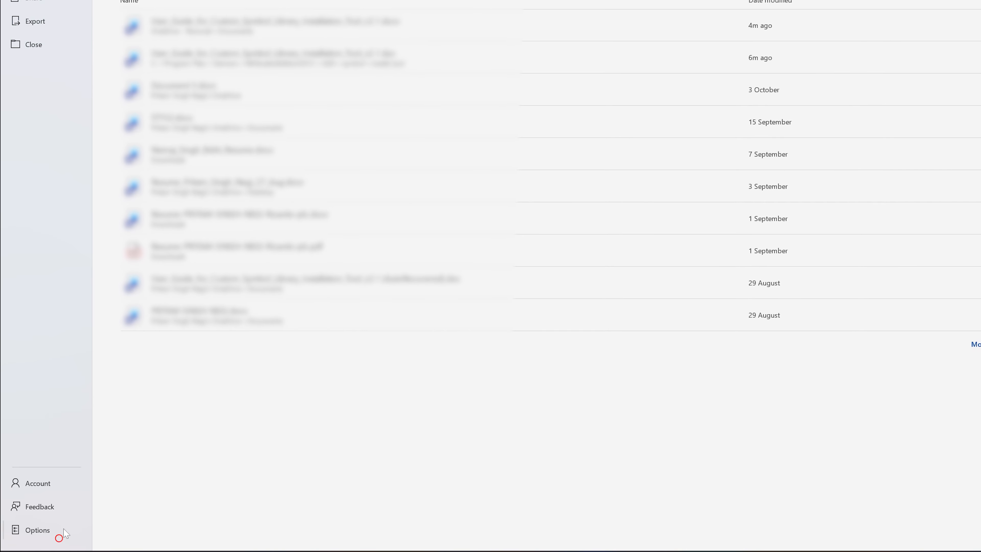
click(61, 533)
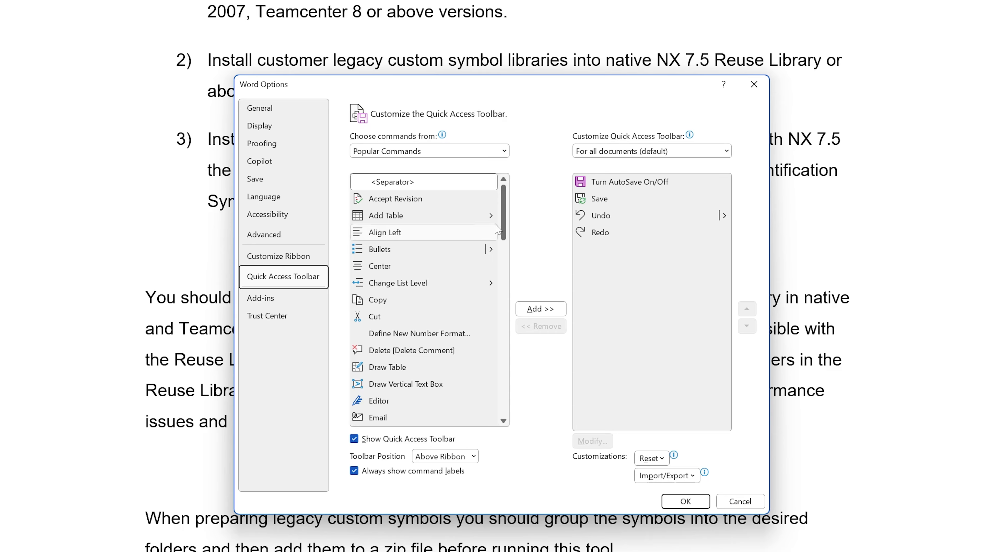
drag(503, 224, 504, 323)
click(395, 419)
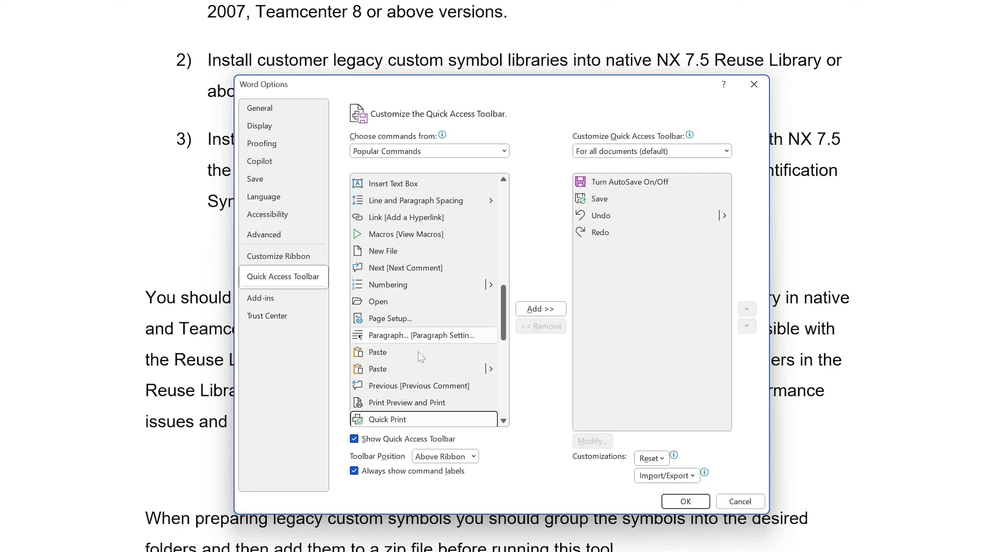
click(545, 309)
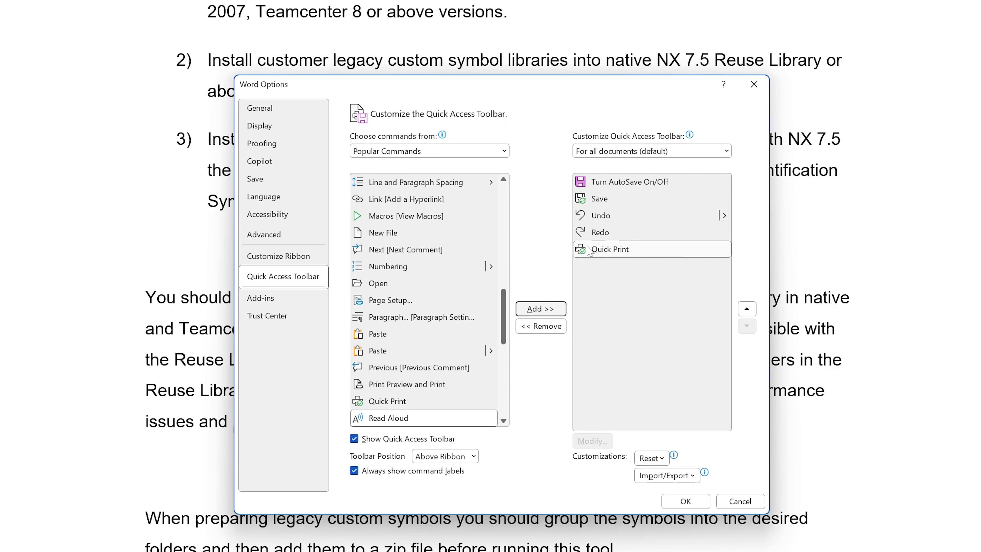
click(686, 500)
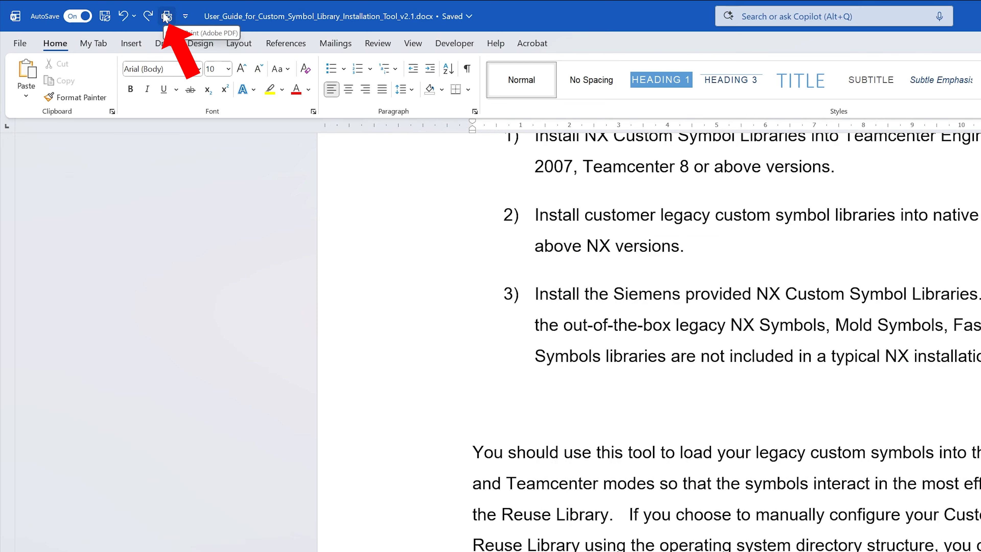
click(166, 17)
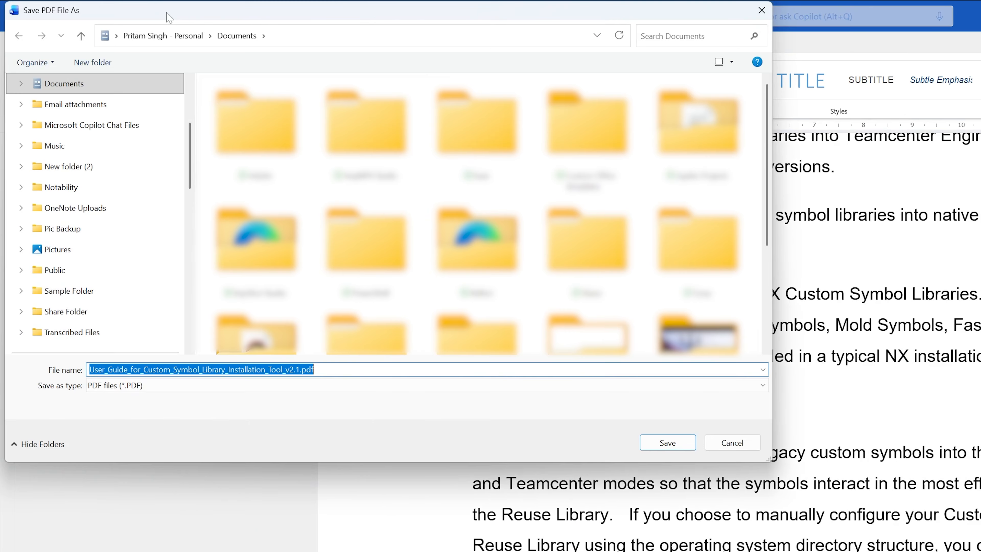
click(761, 10)
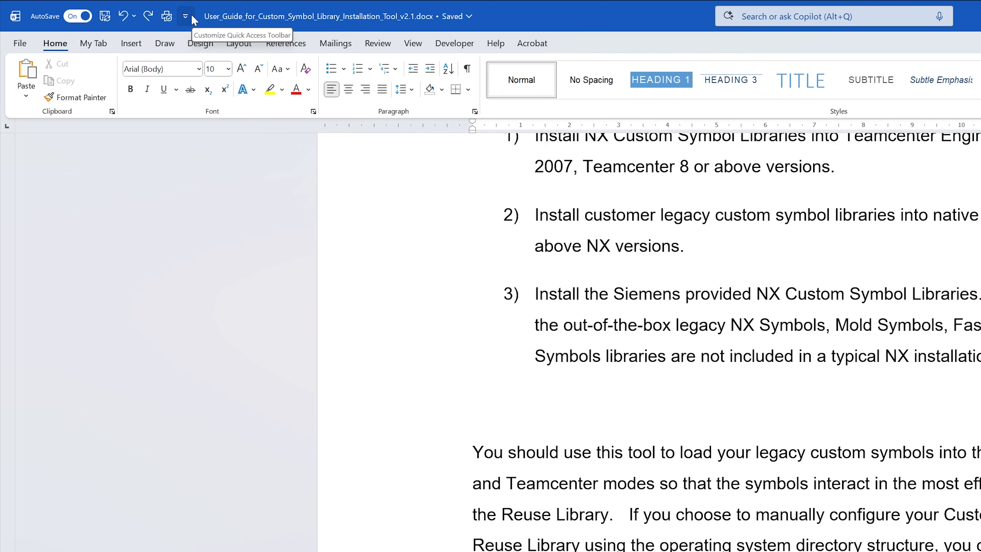
click(164, 42)
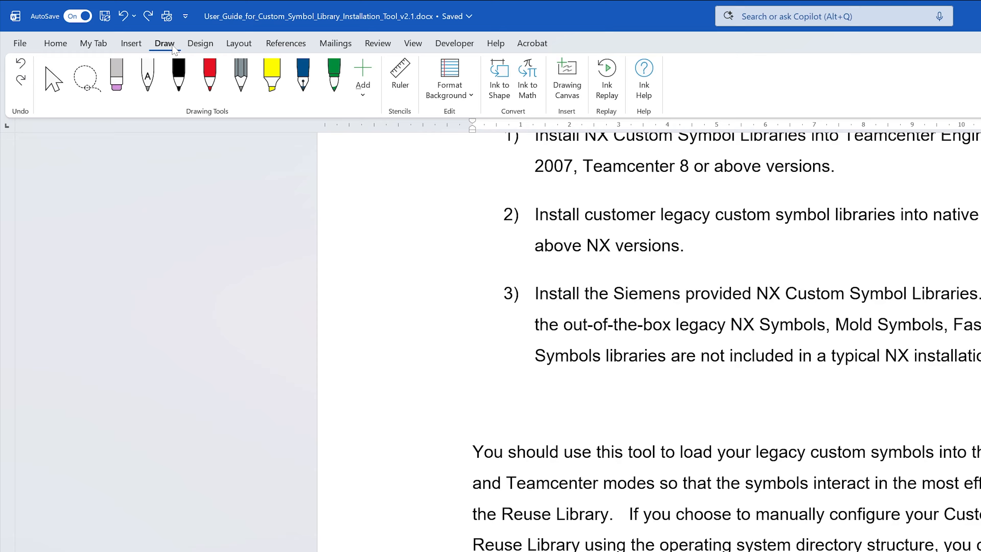
click(200, 42)
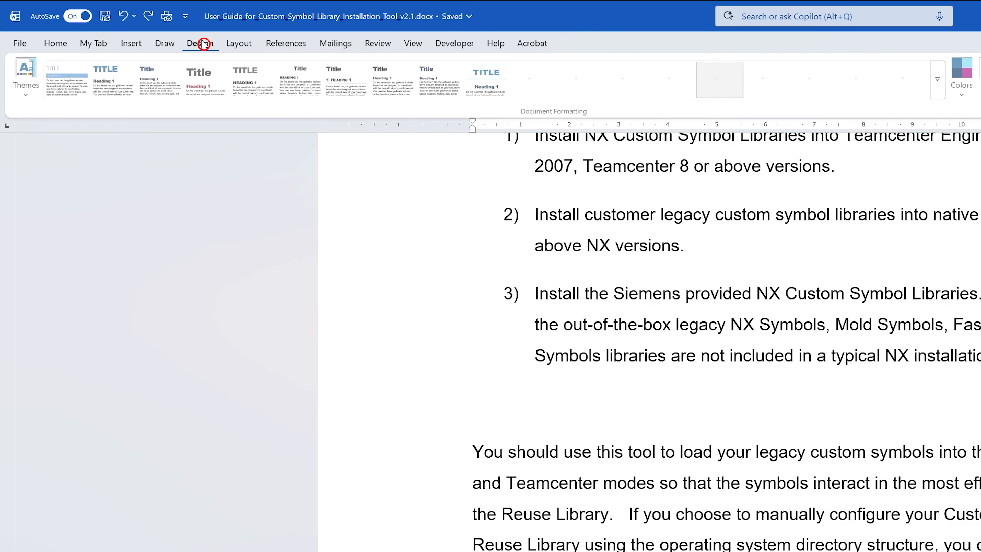
click(240, 45)
click(196, 46)
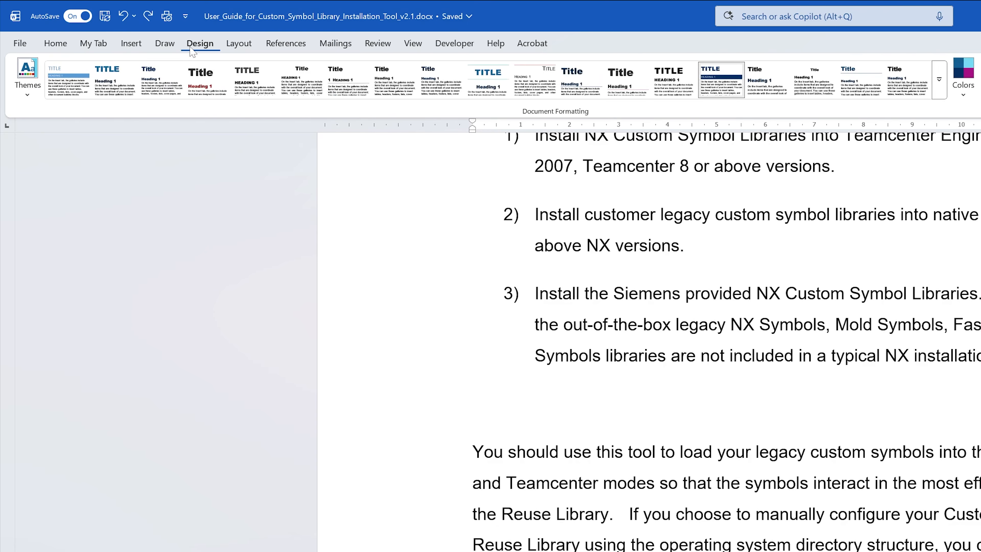
click(133, 42)
click(93, 41)
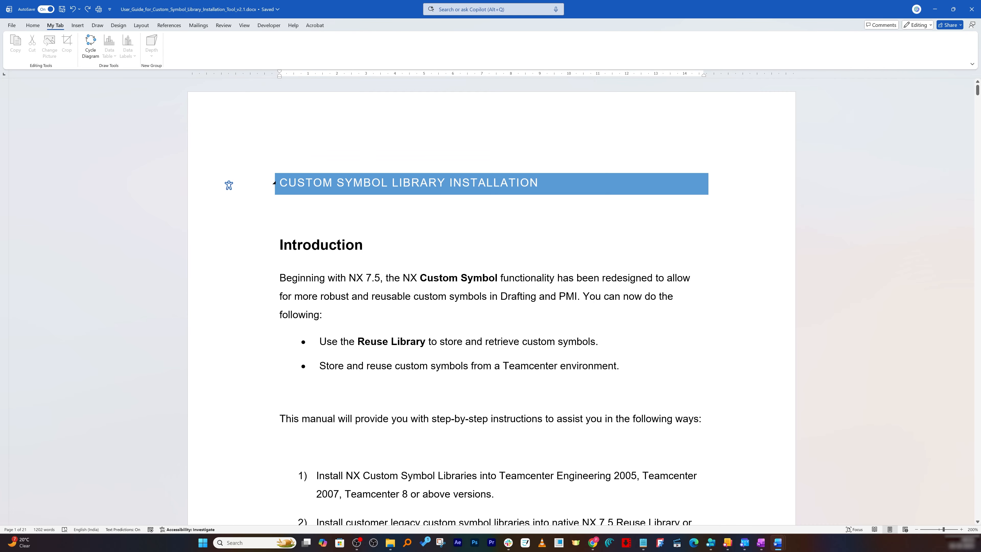
scroll(490, 301, down, 5)
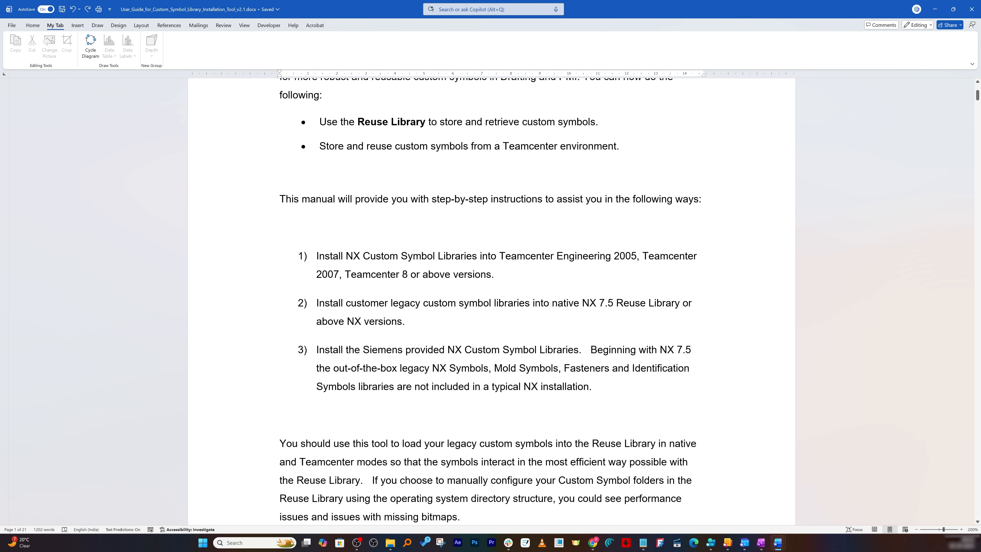
scroll(491, 301, down, 2)
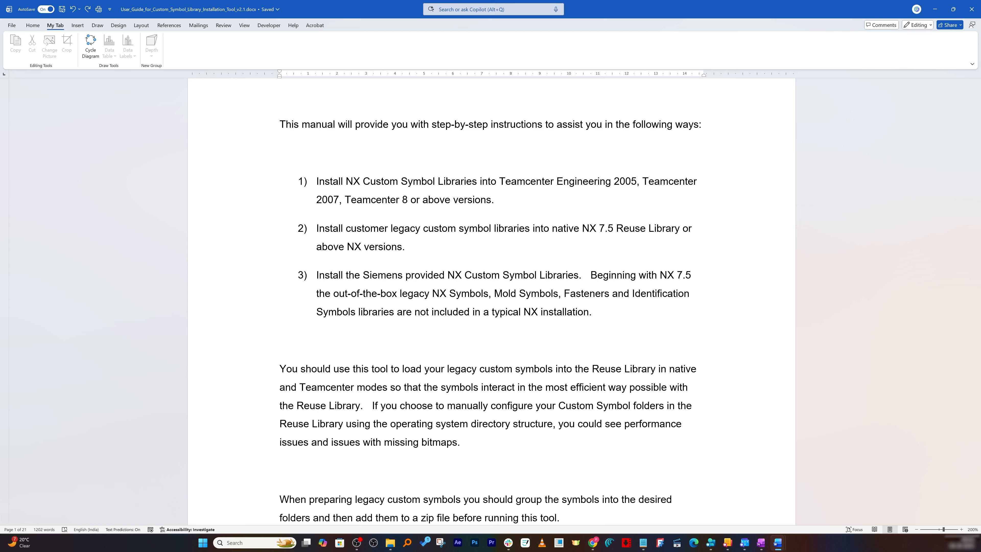
Switch to a blank Excel workbook and open its ribbon customization options
key(super)
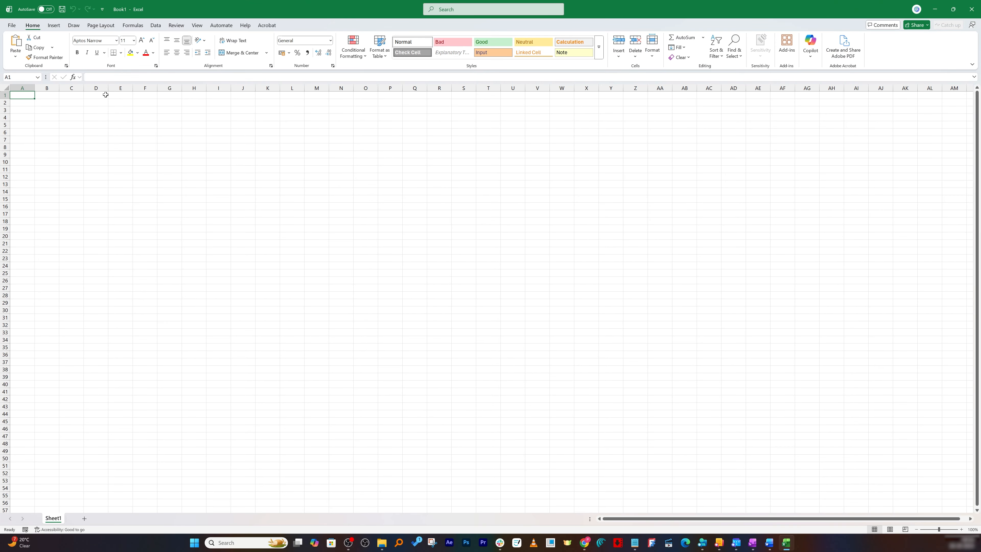
click(11, 26)
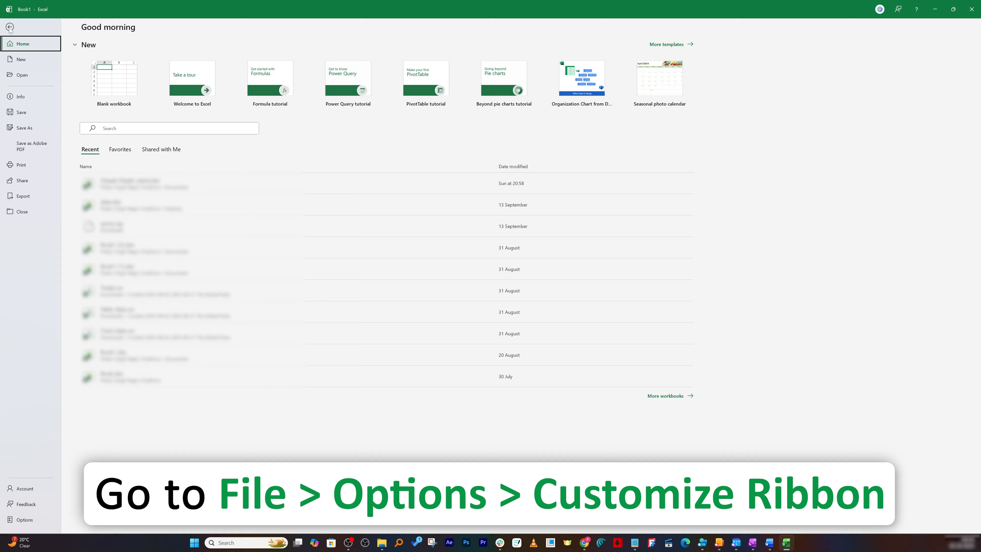
click(25, 519)
click(282, 242)
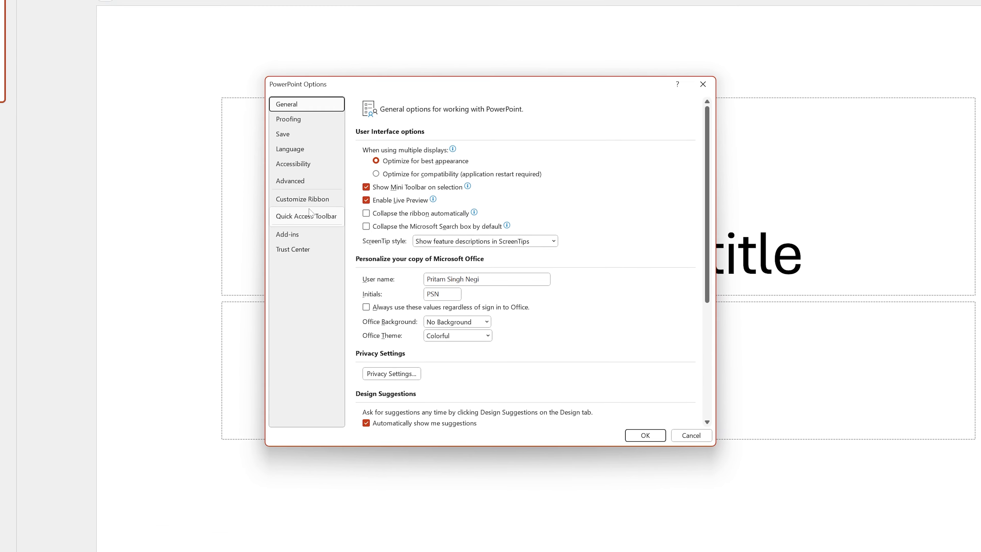
Show the ribbon customization settings in the PowerPoint options
click(360, 225)
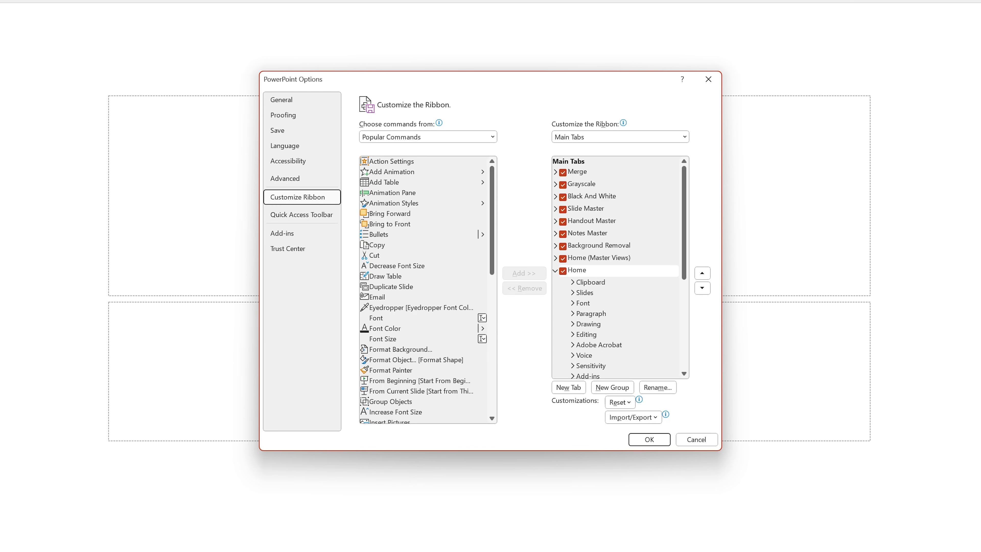